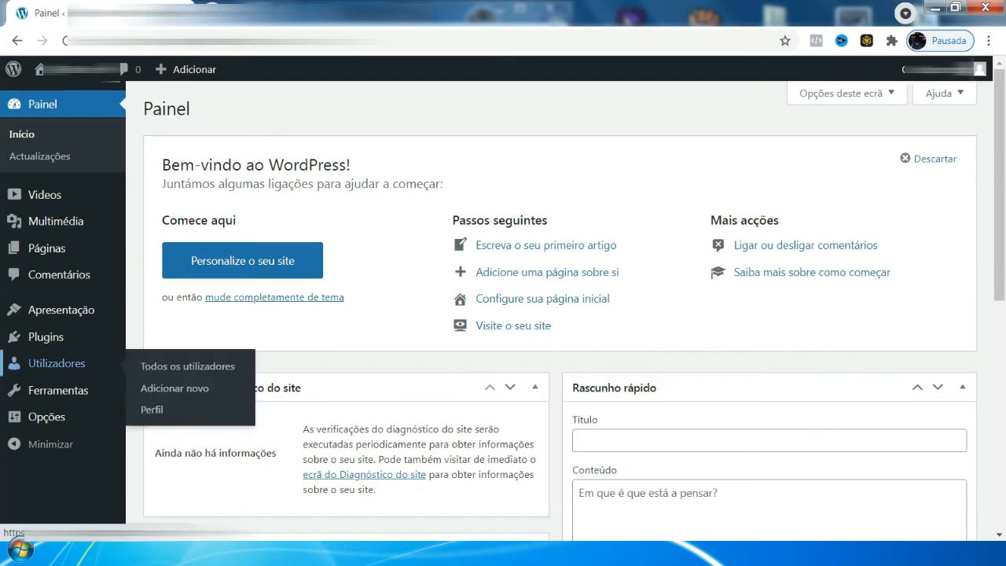
# Step: Open the upload form for adding a new plugin, dismissing the WP-Script Core requirement notice
pyautogui.click(46, 337)
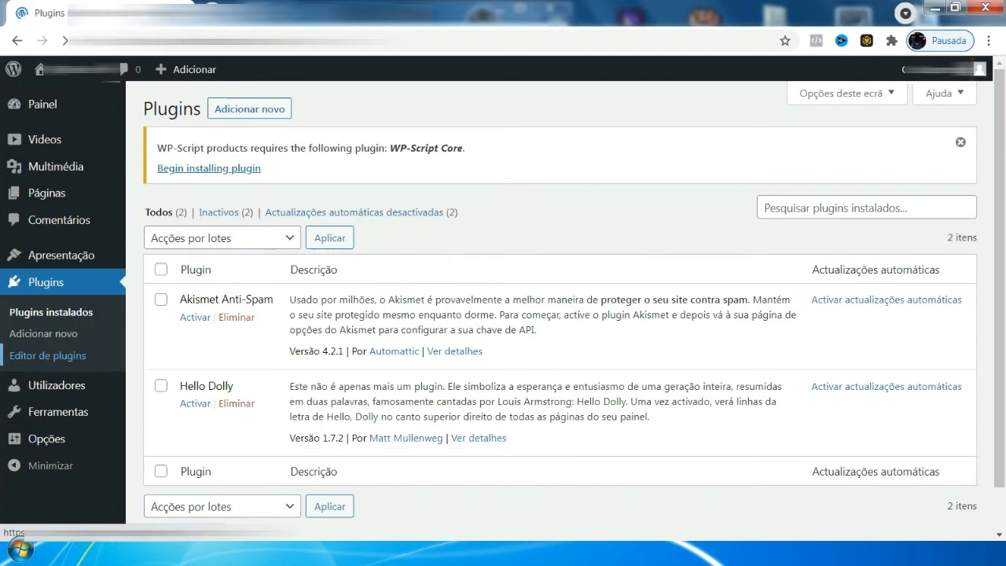
pyautogui.click(43, 334)
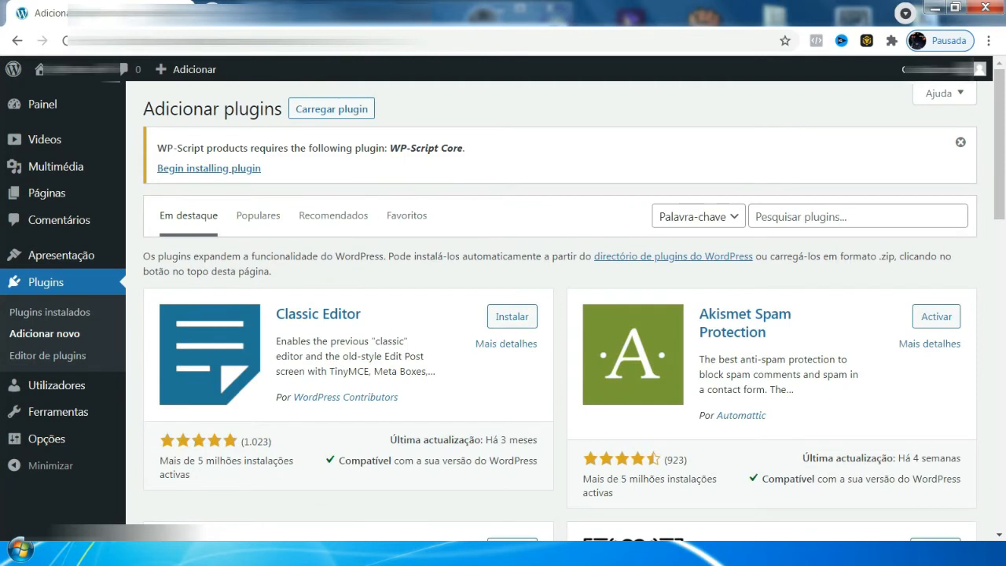
pyautogui.click(960, 143)
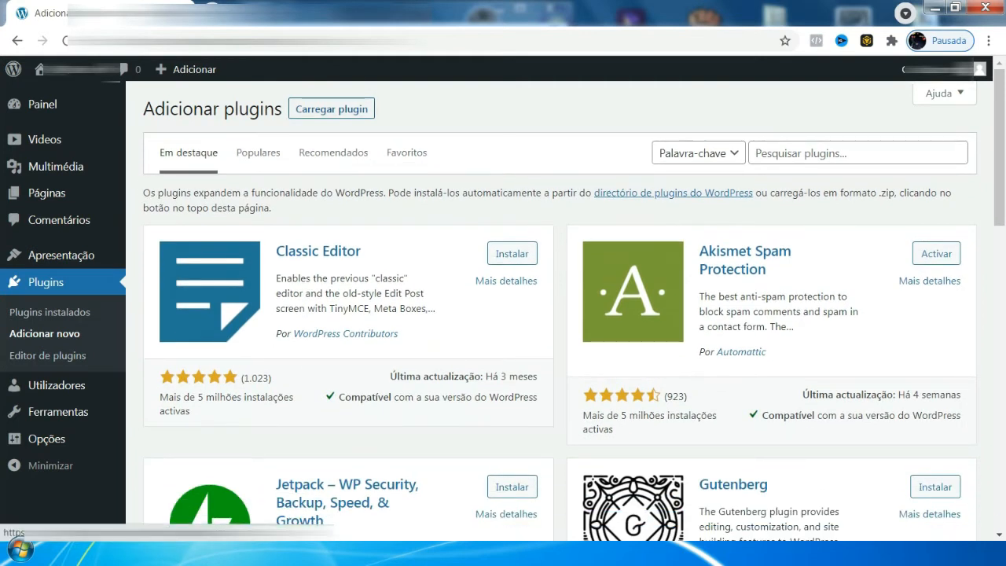
pyautogui.click(331, 109)
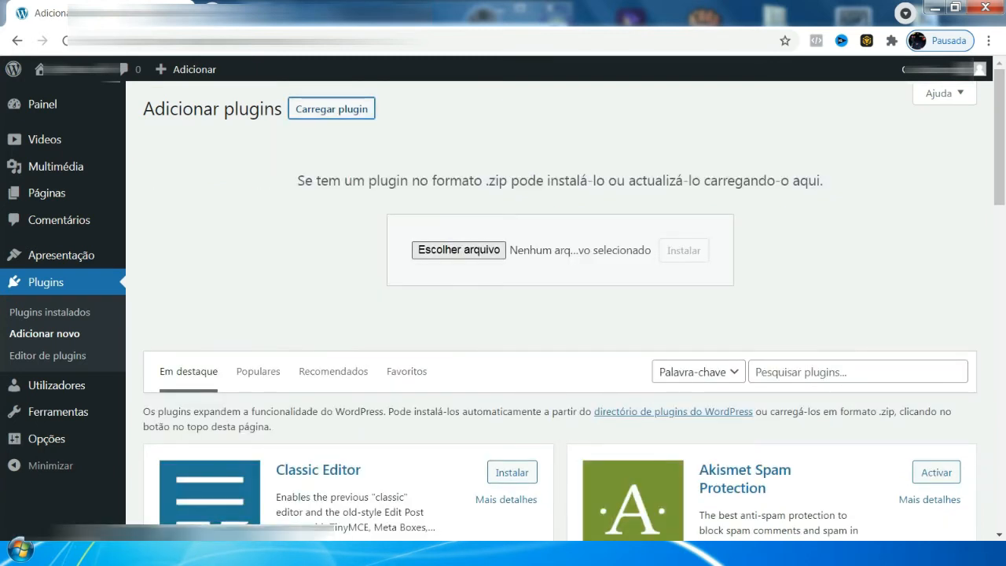
# Step: Upload the WP Script zip file from the Downloads folder and install it as a plugin
pyautogui.click(458, 249)
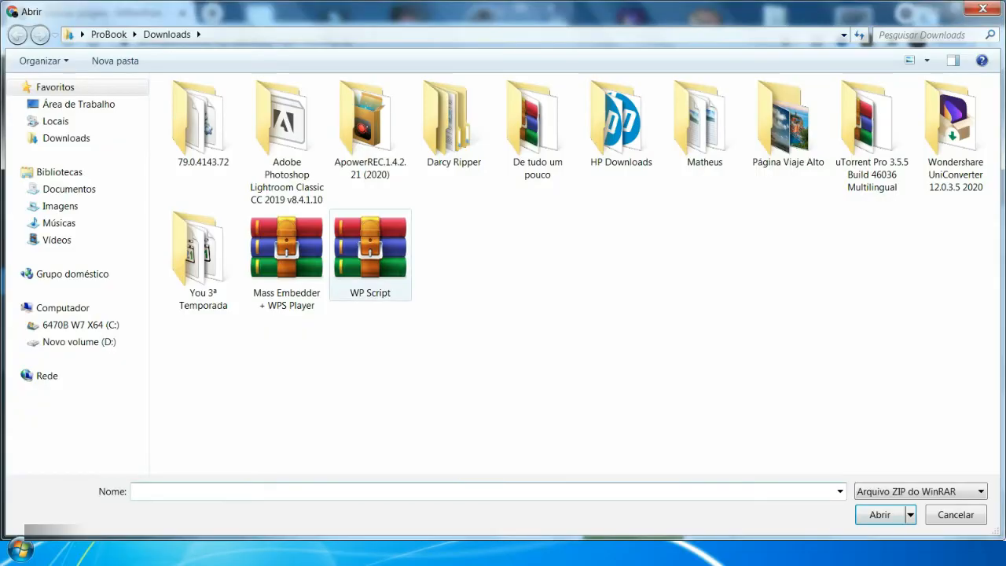
pyautogui.click(370, 255)
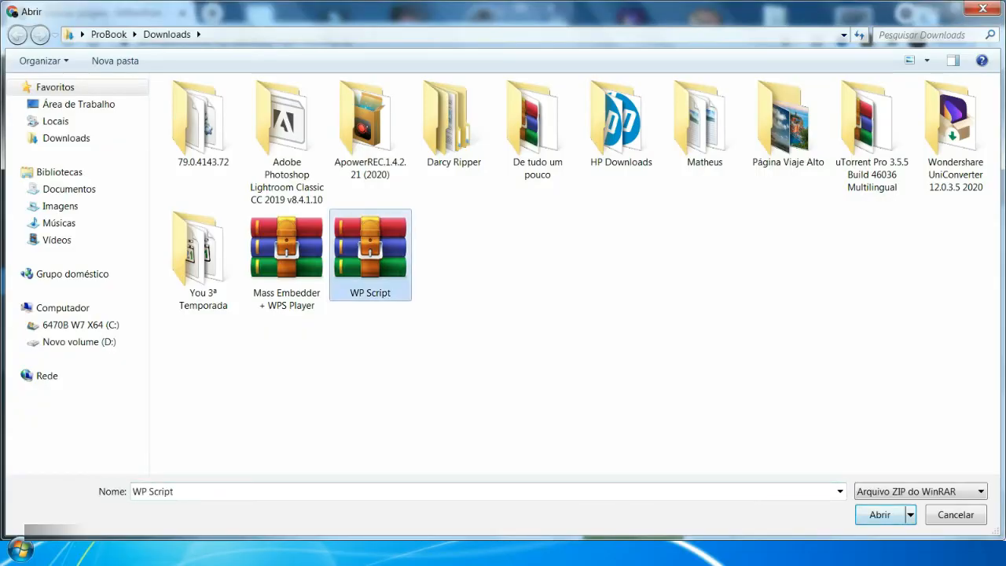
pyautogui.click(879, 514)
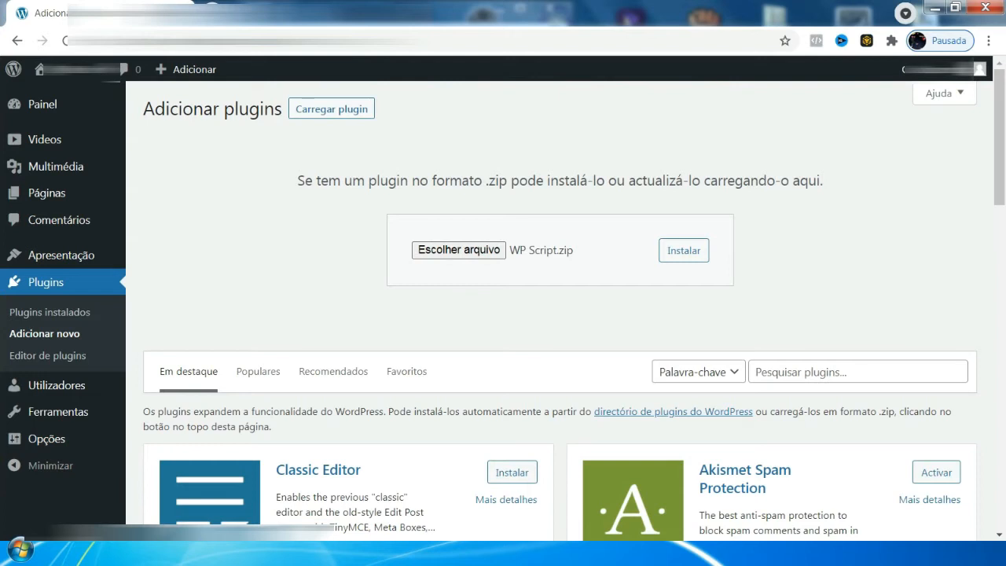
pyautogui.click(683, 250)
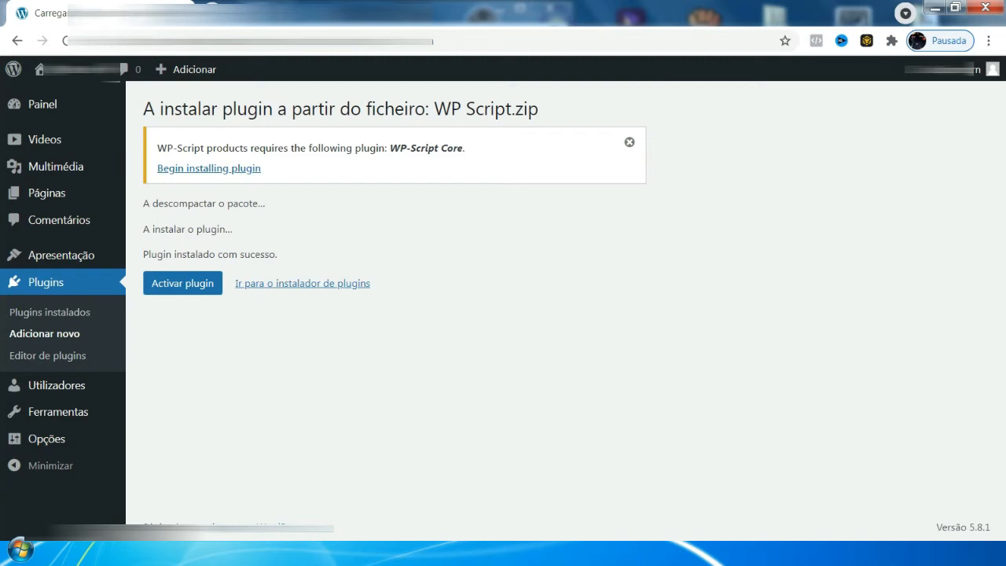
# Step: Dismiss the requirement notice, activate the installed plugin and open the WP-Script dashboard
pyautogui.click(629, 143)
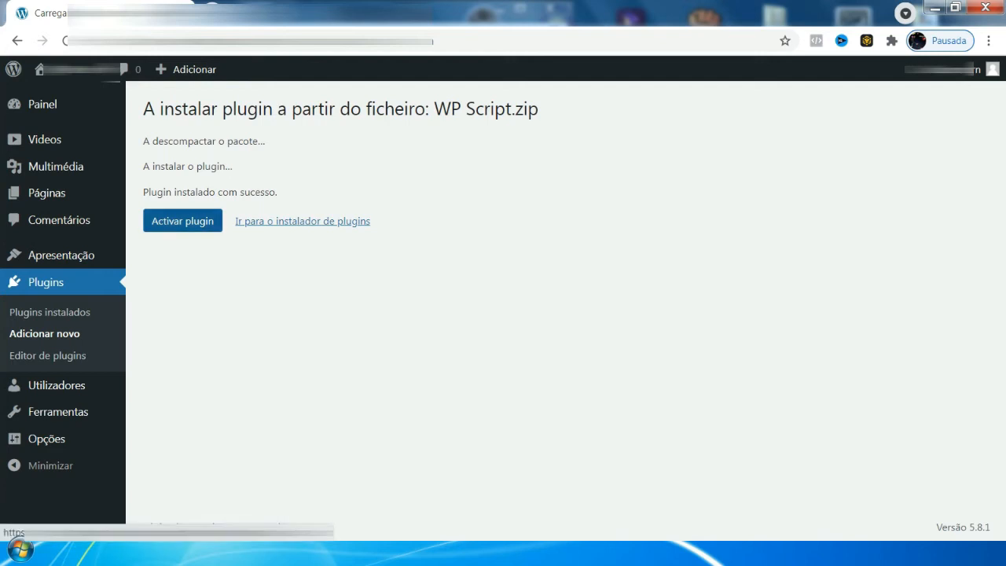
pyautogui.click(182, 220)
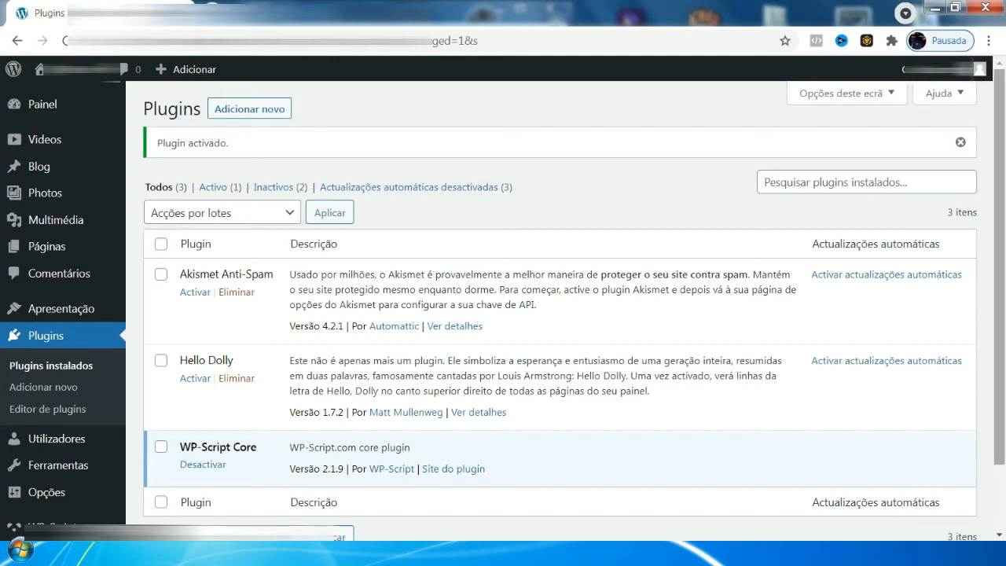
pyautogui.scroll(-2, 503, 305)
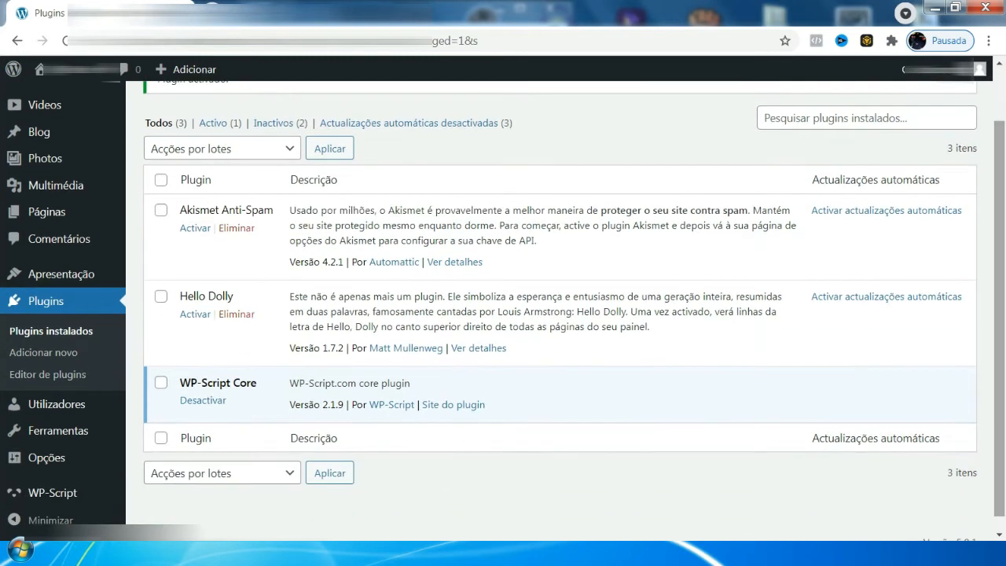
pyautogui.moveTo(52, 492)
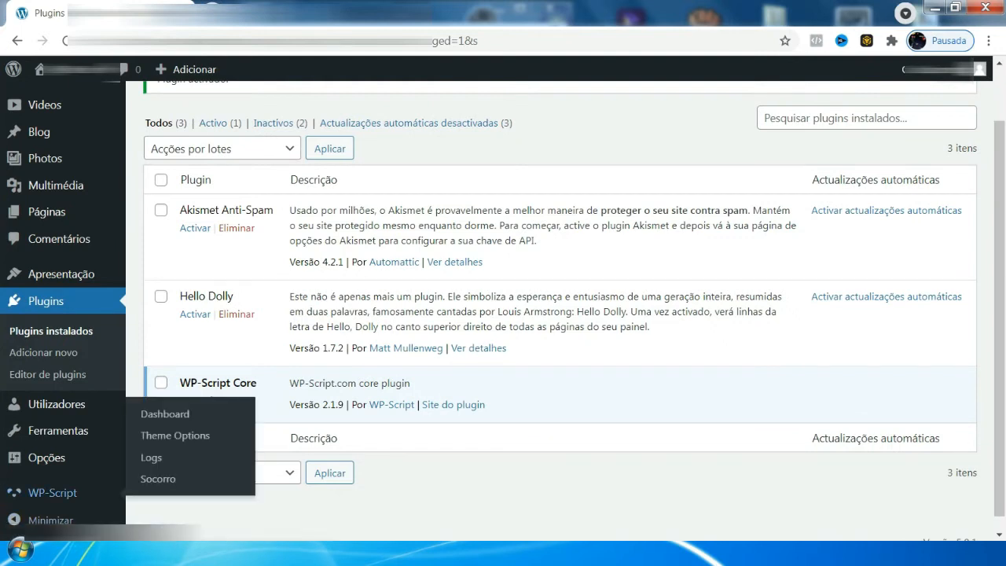
pyautogui.click(165, 414)
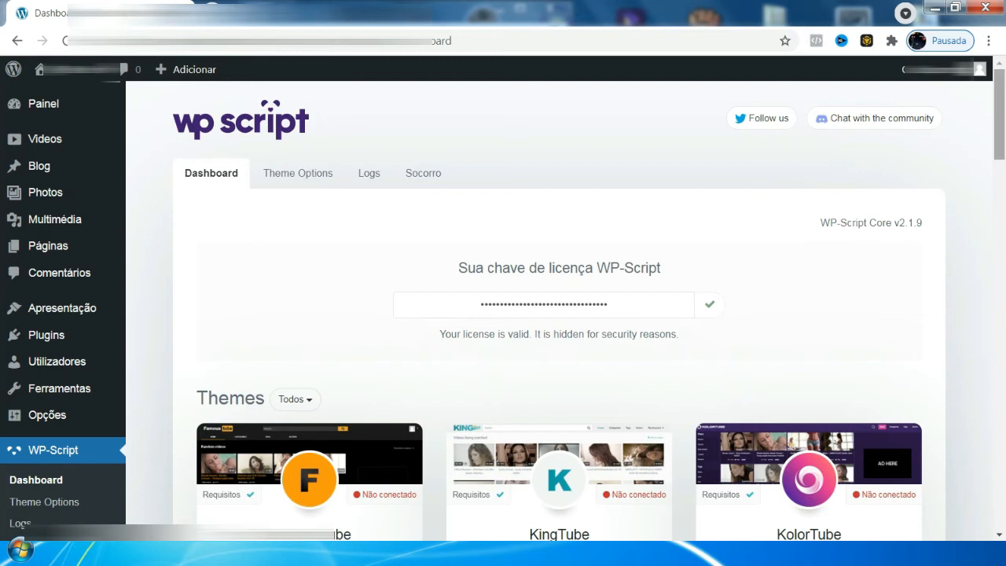
# Step: Look through the themes and plugins offered on the WP-Script dashboard and their connection status
pyautogui.scroll(-3, 502, 309)
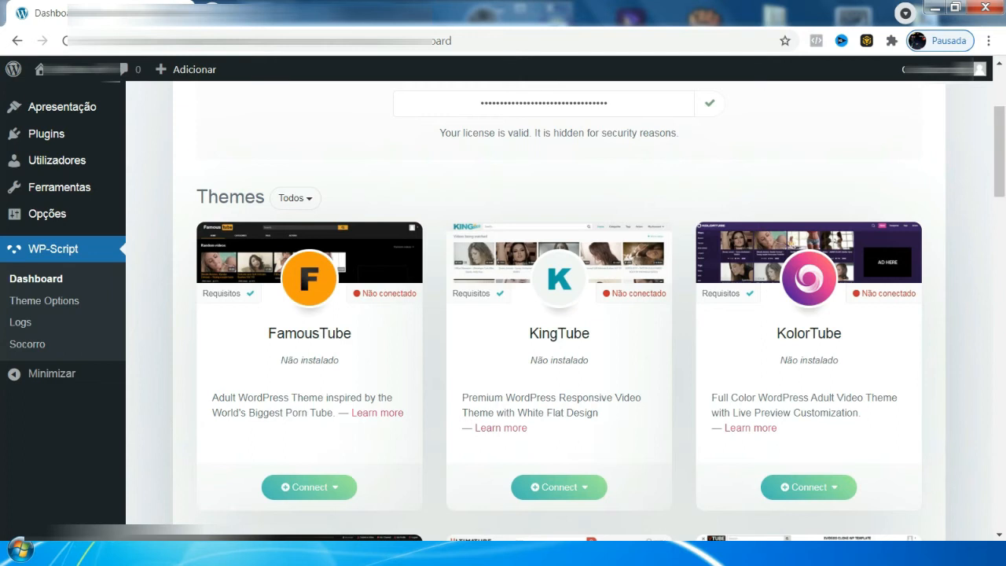
pyautogui.scroll(-3, 559, 314)
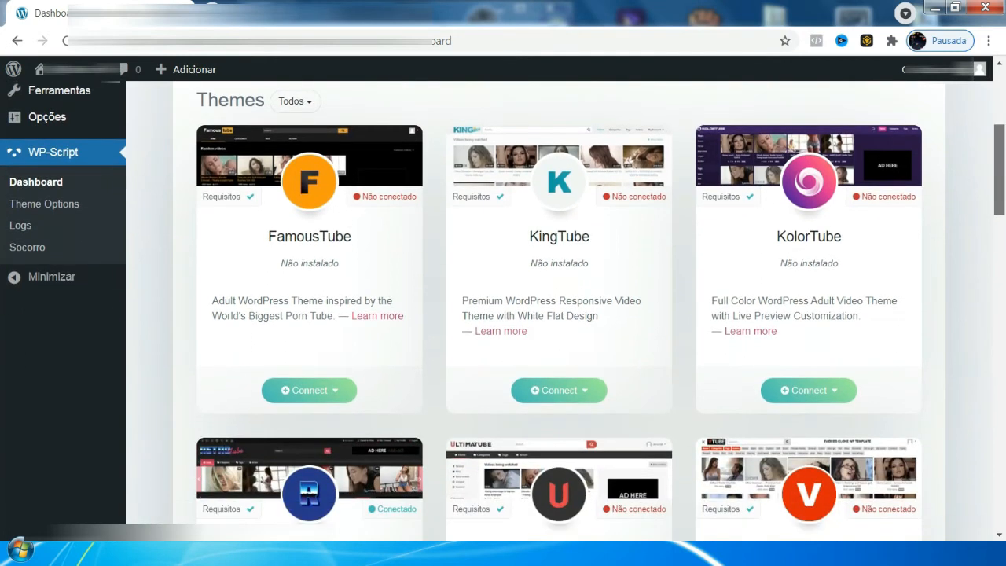
pyautogui.scroll(-3, 559, 314)
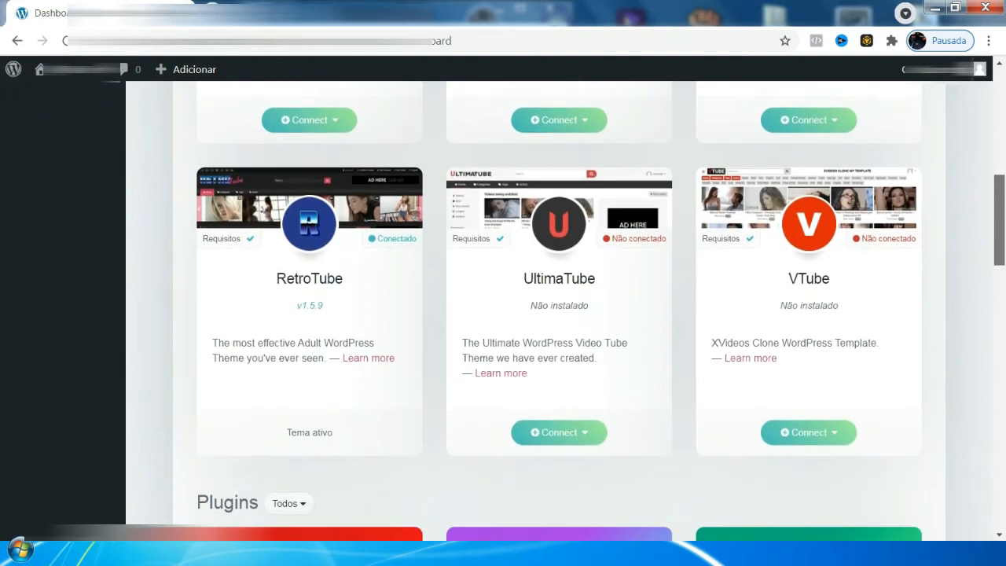
pyautogui.scroll(5, 559, 314)
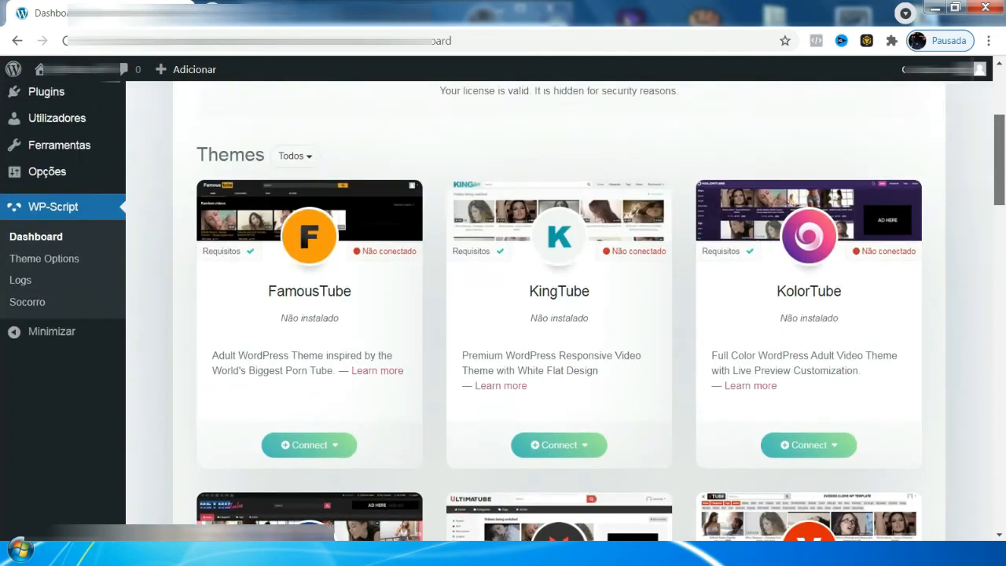
pyautogui.scroll(-7, 558, 314)
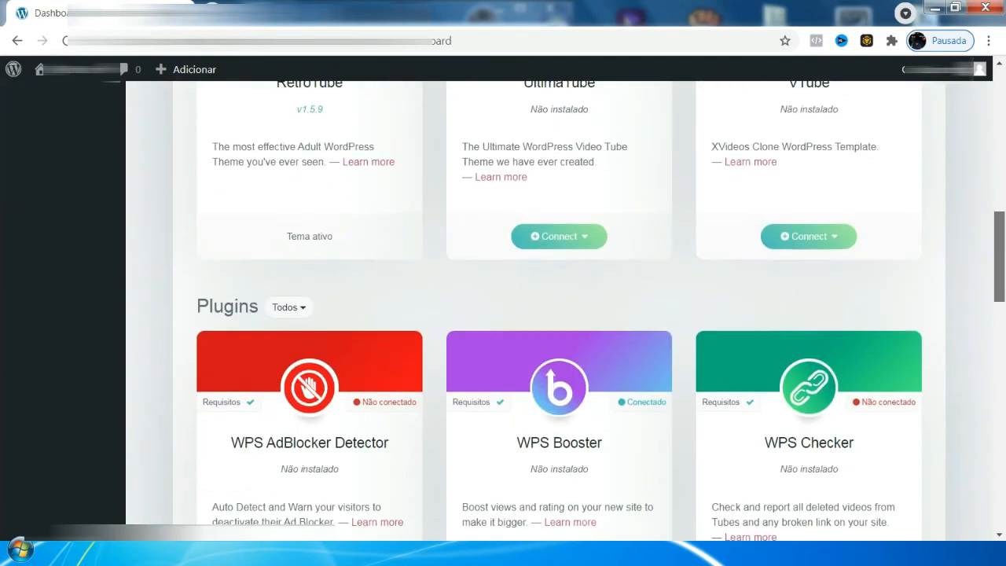
pyautogui.scroll(-6, 559, 315)
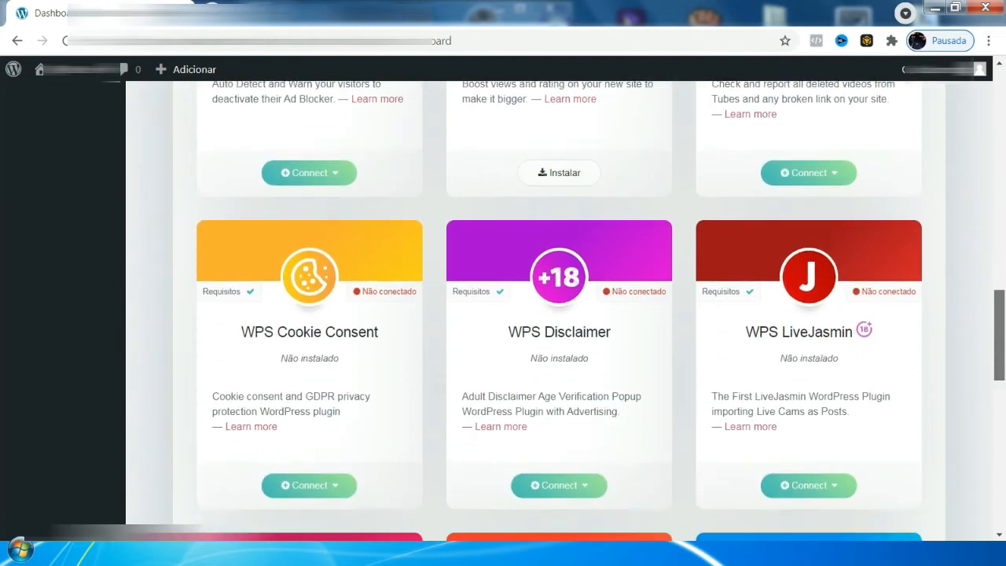
pyautogui.scroll(-5, 559, 314)
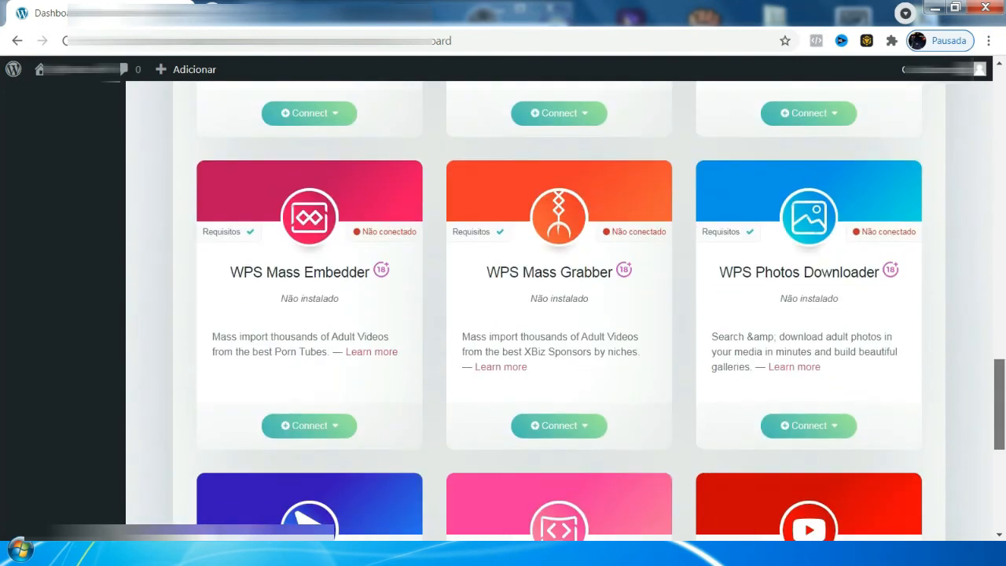
pyautogui.scroll(-3, 558, 314)
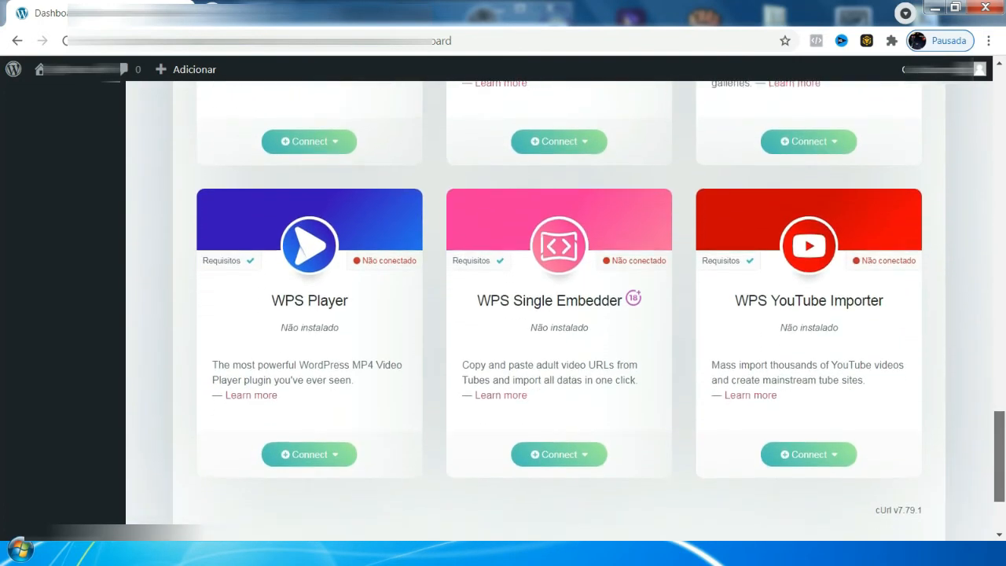
pyautogui.scroll(16, 558, 315)
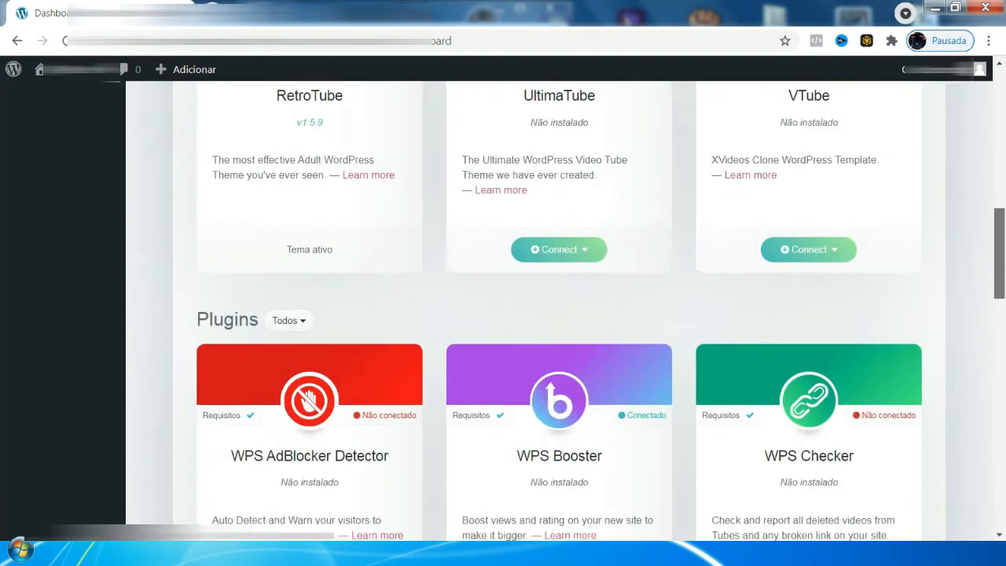
pyautogui.scroll(4, 559, 314)
pyautogui.scroll(-2, 559, 314)
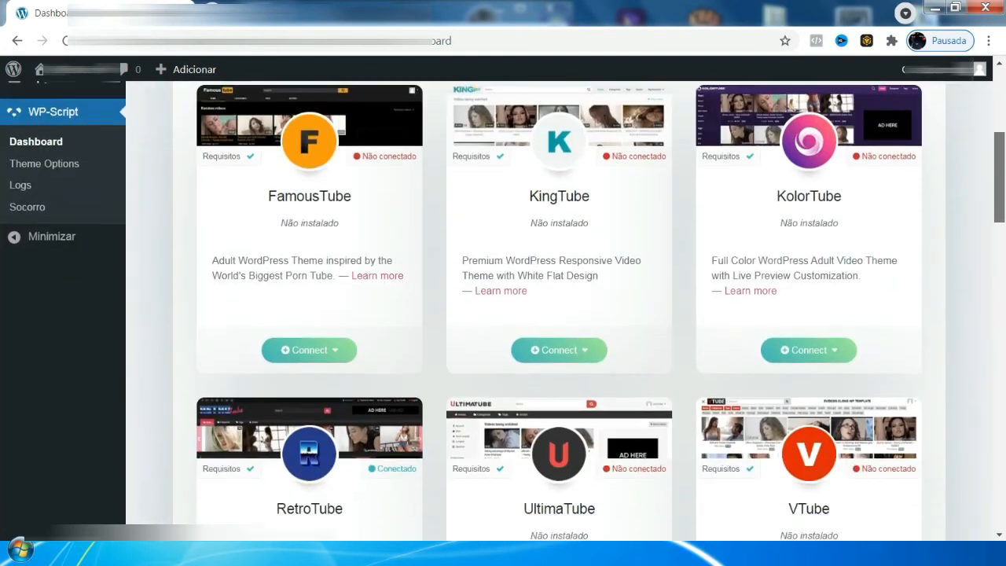
# Step: Connect the VTube theme to the site's domain on the WP-Script dashboard
pyautogui.scroll(-2, 558, 314)
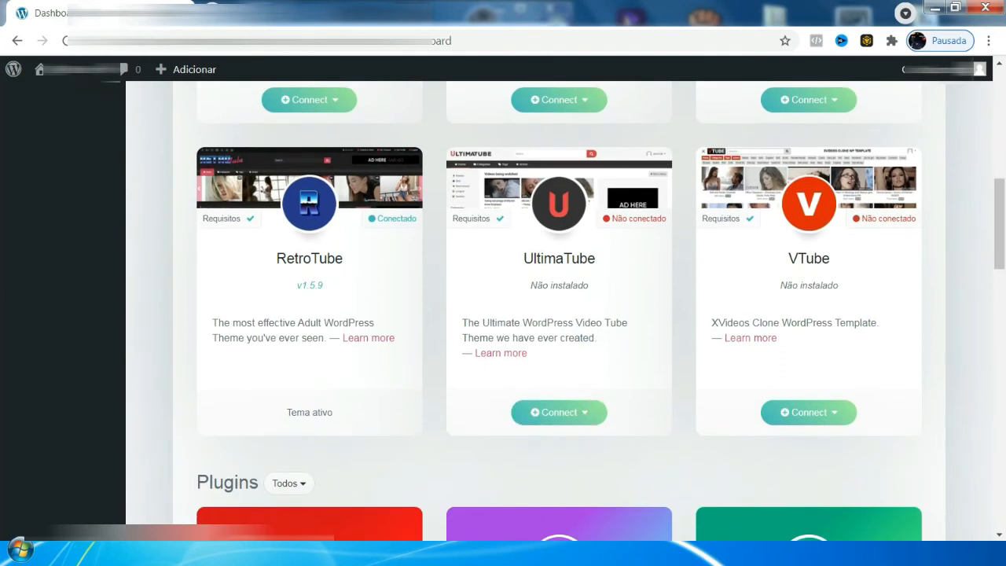
pyautogui.scroll(-1, 559, 315)
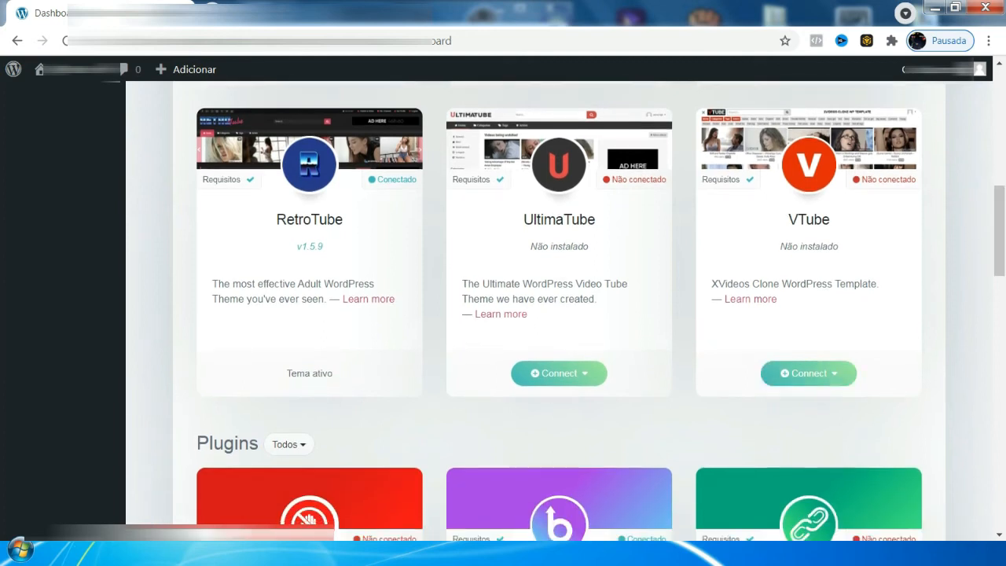
pyautogui.click(808, 373)
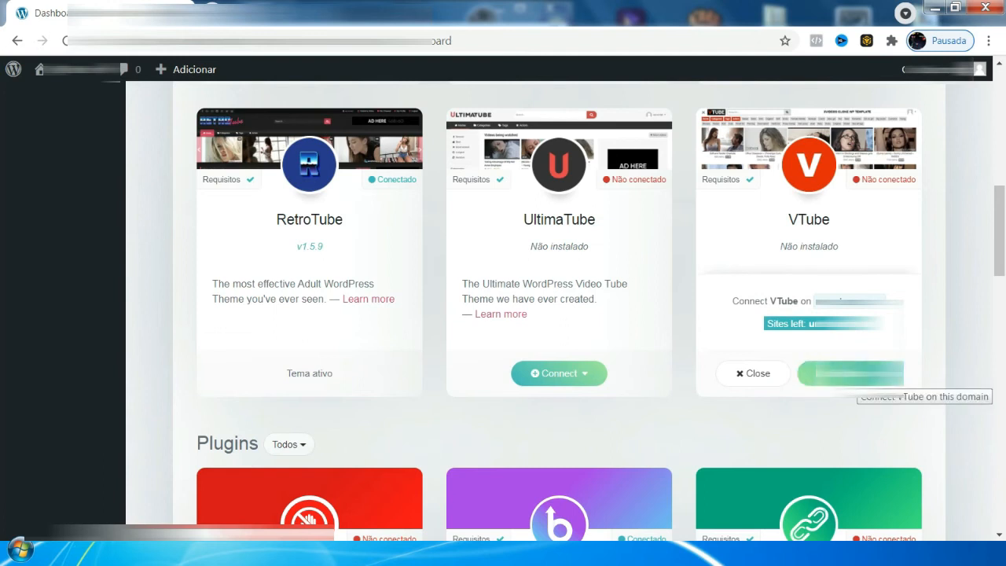
pyautogui.click(850, 373)
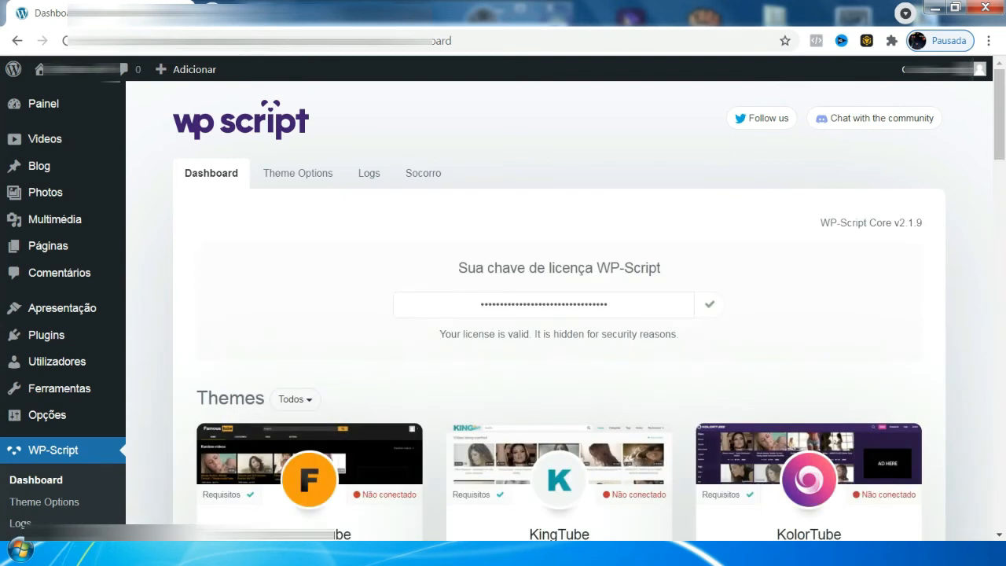
# Step: Install the VTube theme, activate it and check its status among the WP-Script themes
pyautogui.scroll(-7, 503, 310)
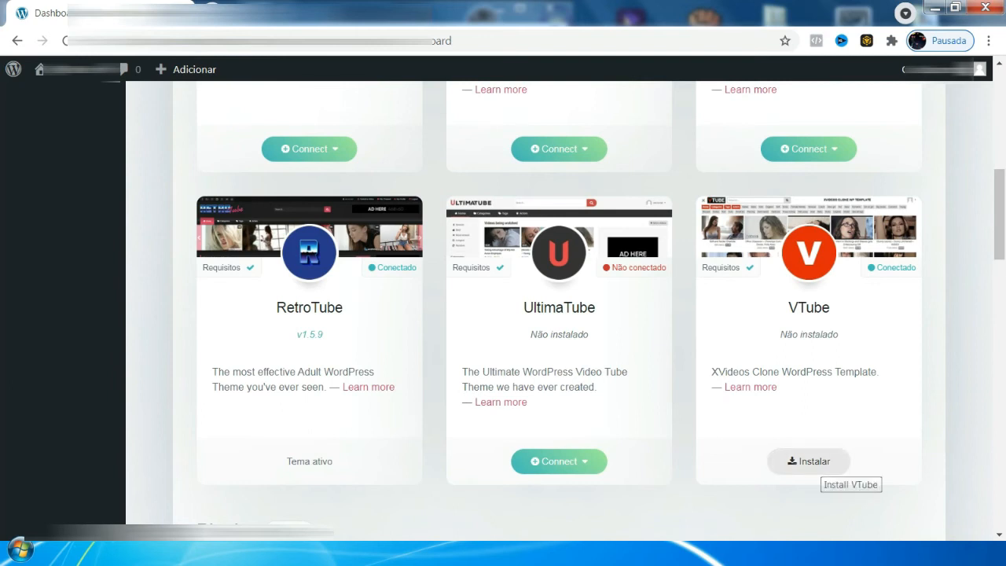
pyautogui.click(813, 462)
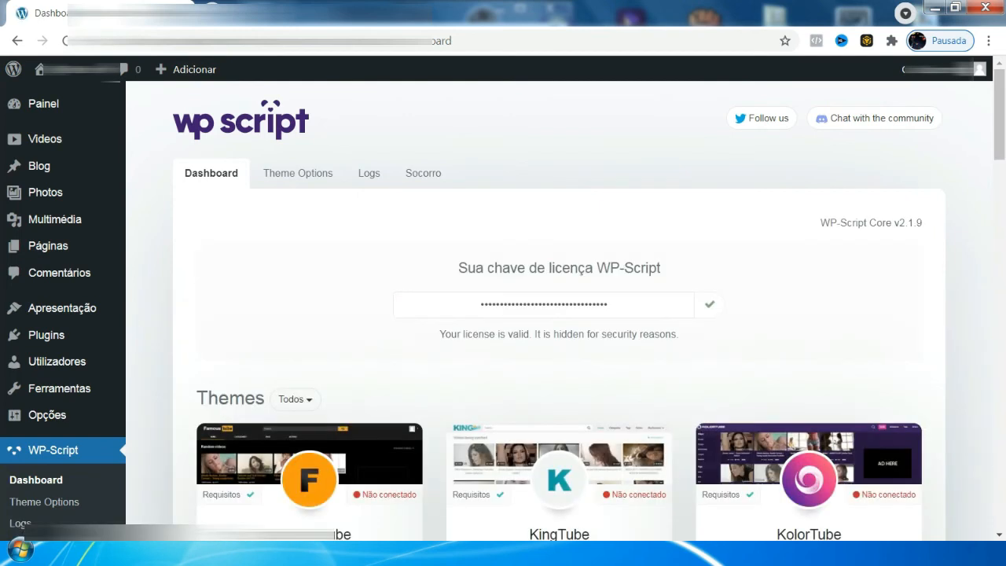
pyautogui.scroll(-7, 503, 315)
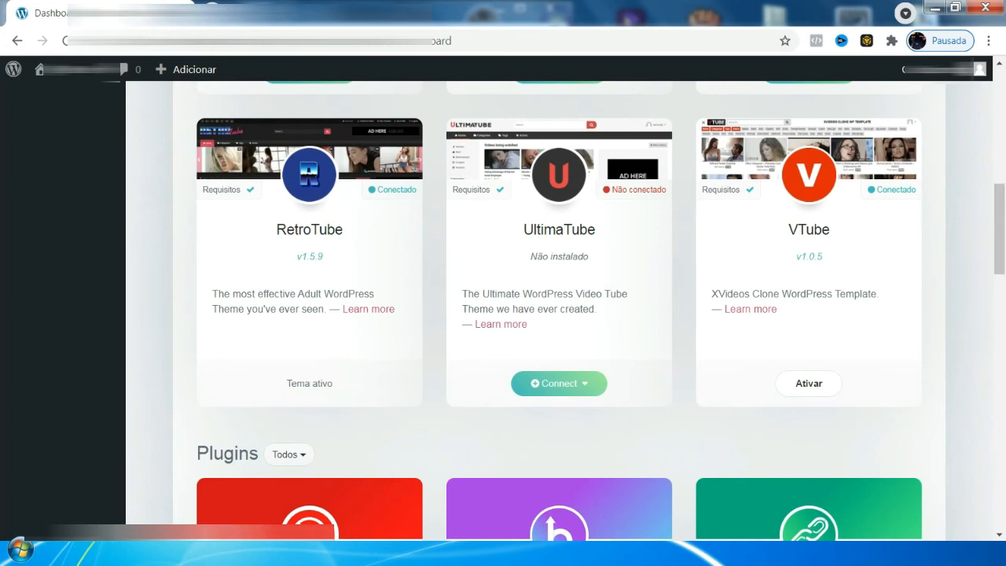
pyautogui.click(808, 383)
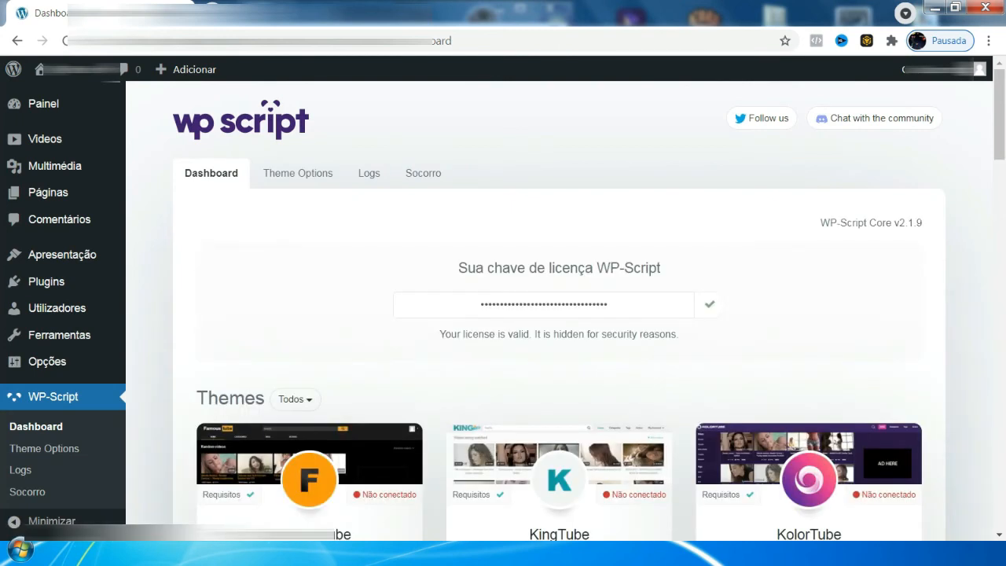
pyautogui.scroll(-5, 550, 314)
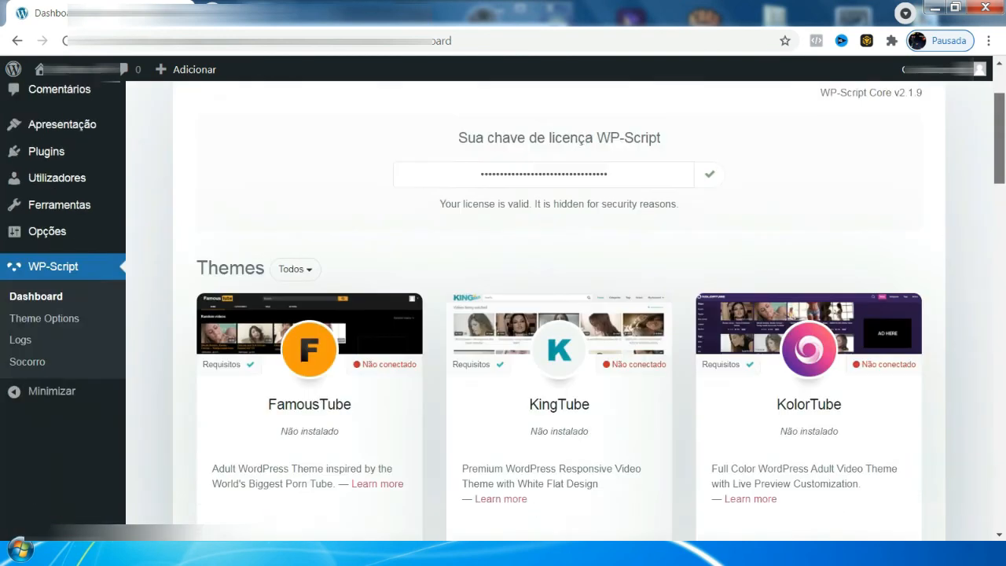
pyautogui.scroll(-3, 550, 314)
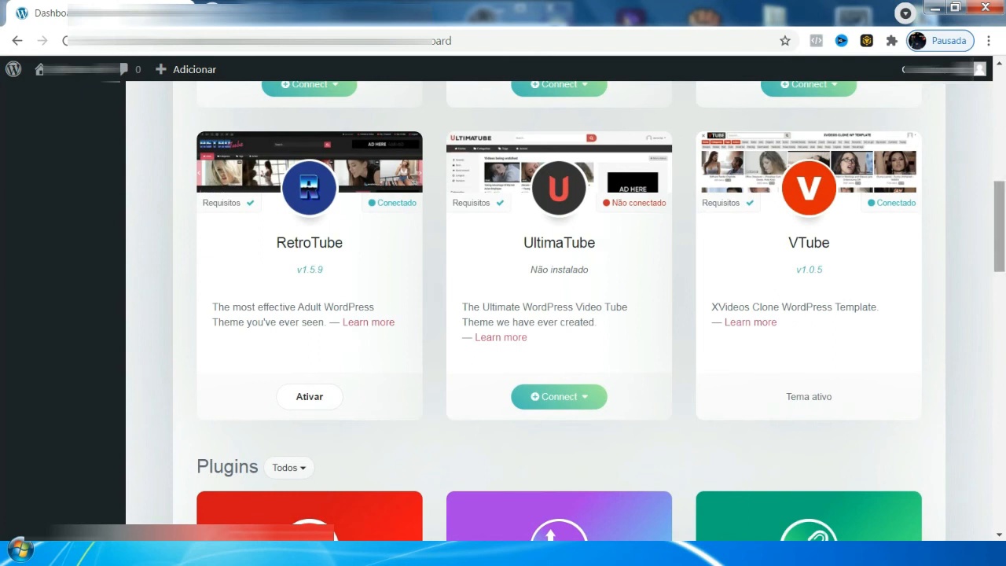
# Step: Open the VTube theme options in WP-Script and go to the Customizer
pyautogui.scroll(5, 550, 314)
pyautogui.scroll(1, 550, 314)
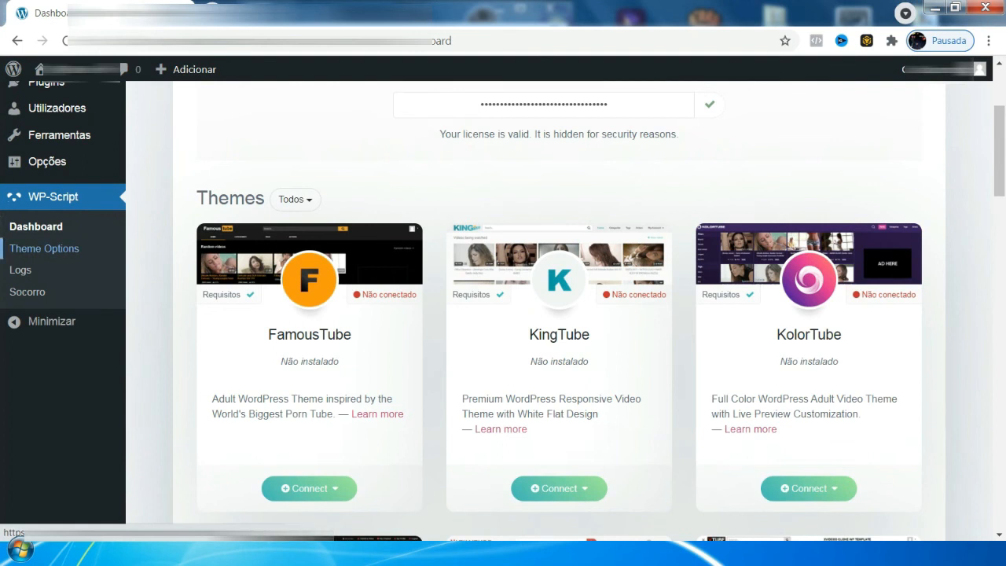
pyautogui.click(44, 248)
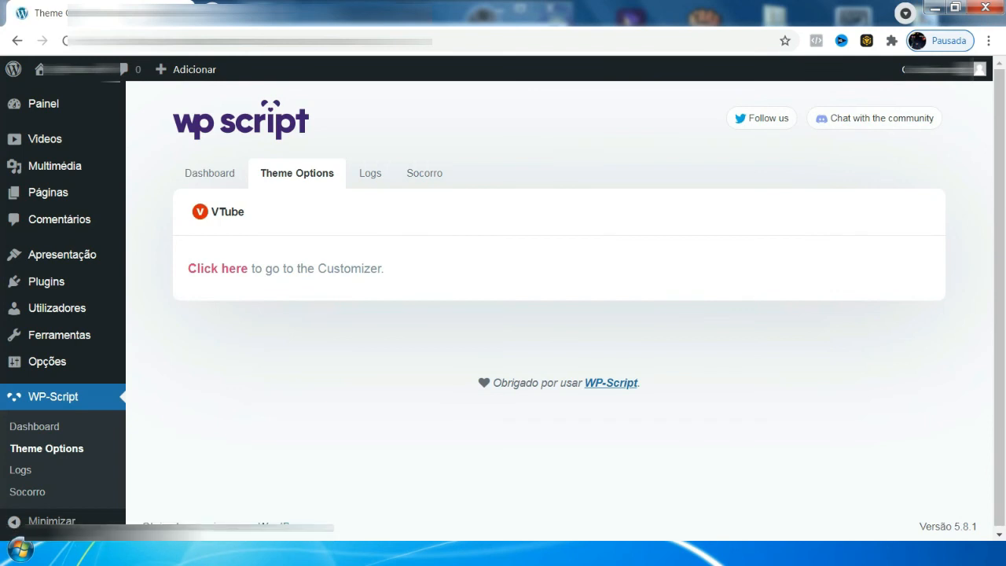
pyautogui.click(218, 269)
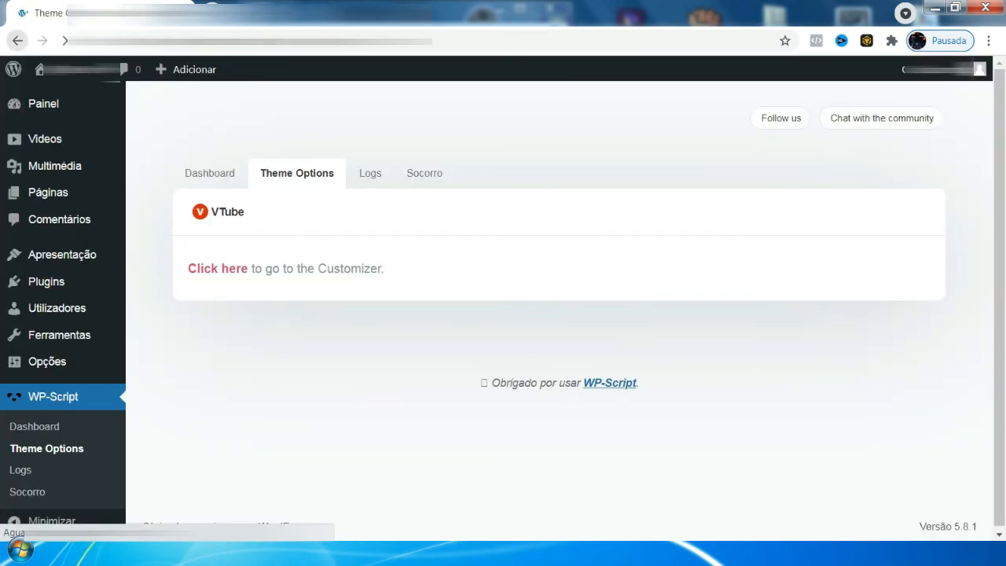
pyautogui.click(17, 40)
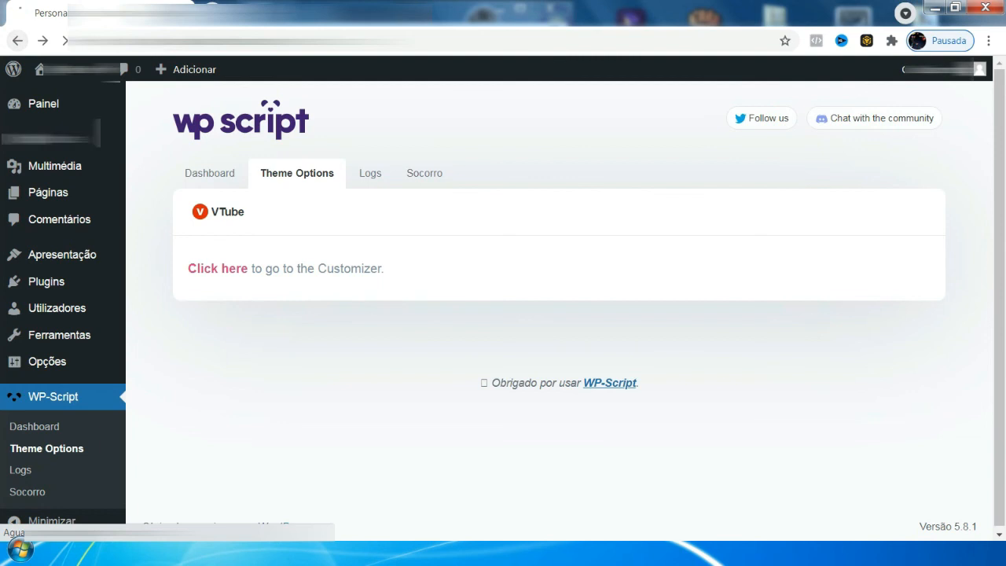